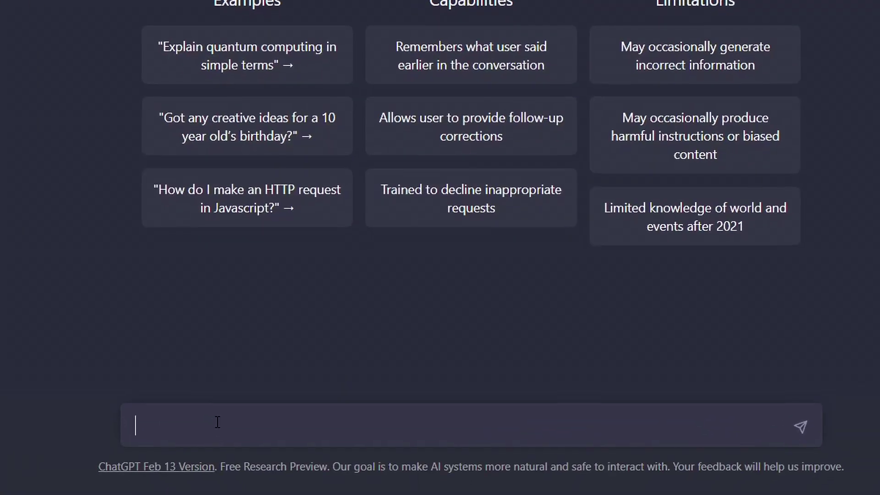
Write "Here is a midjourney prompt formula:" and below it "(image we're prompting), (style of the artwork), (mood of the artwork), (lighting style of the artwork)"
{"action": "type", "text": "Here is a midjourney prompt formula:"}
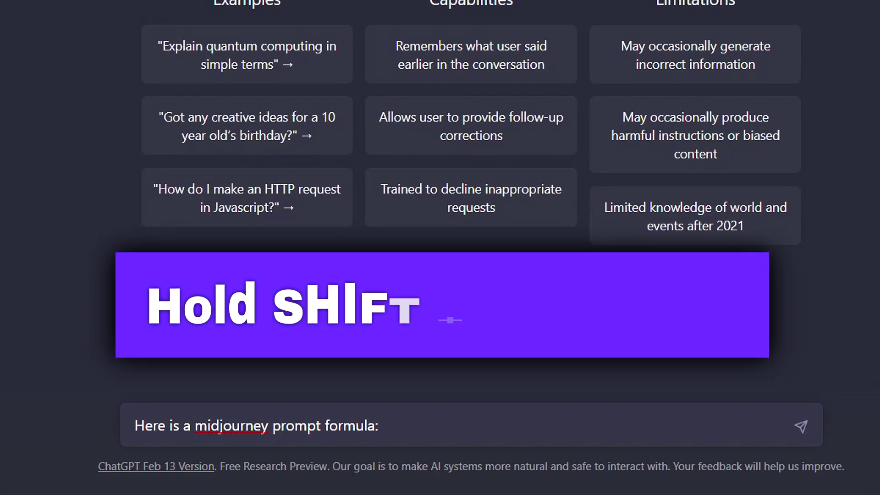
{"action": "key", "text": "shift+Return"}
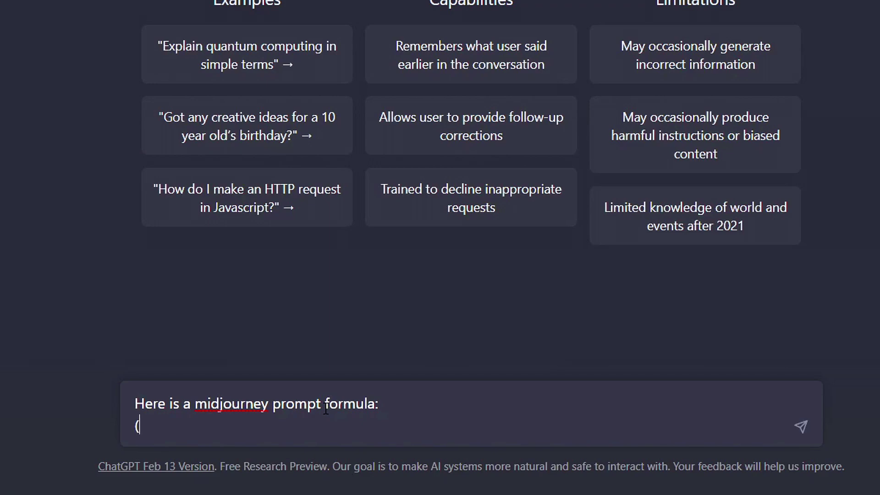
{"action": "type", "text": "mage we're prompting), ("}
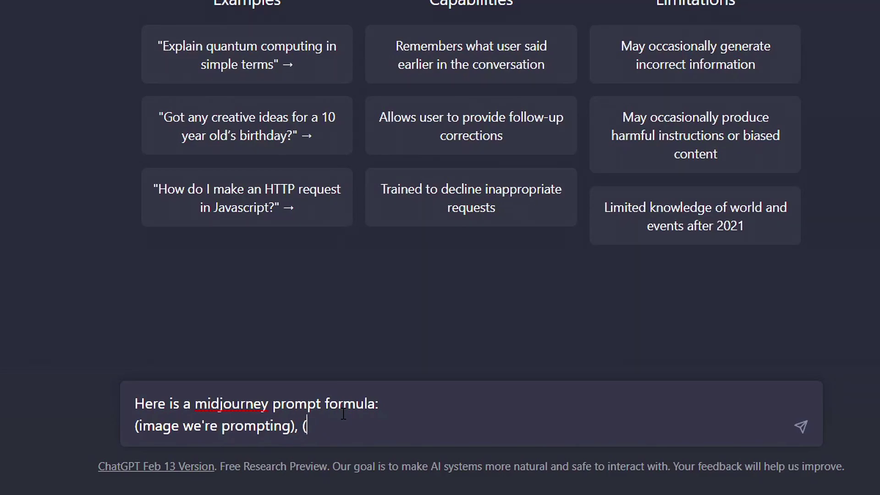
{"action": "type", "text": "the artwork),"}
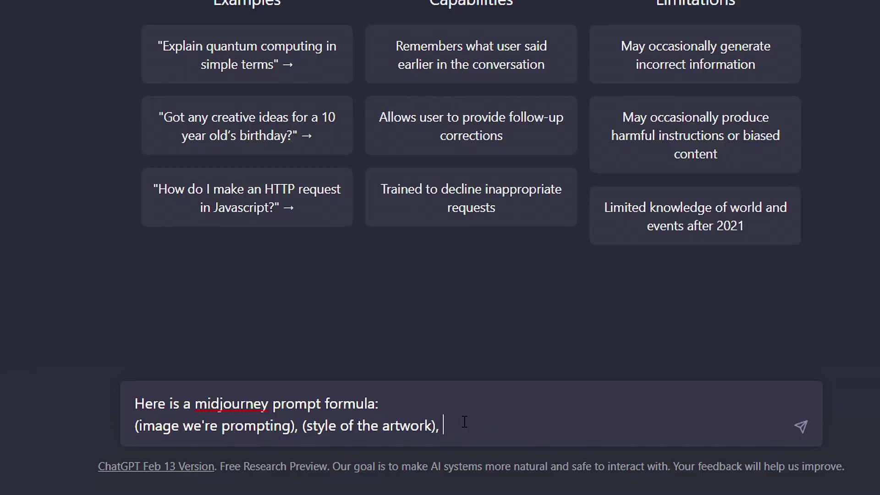
{"action": "type", "text": "(mood of the ar"}
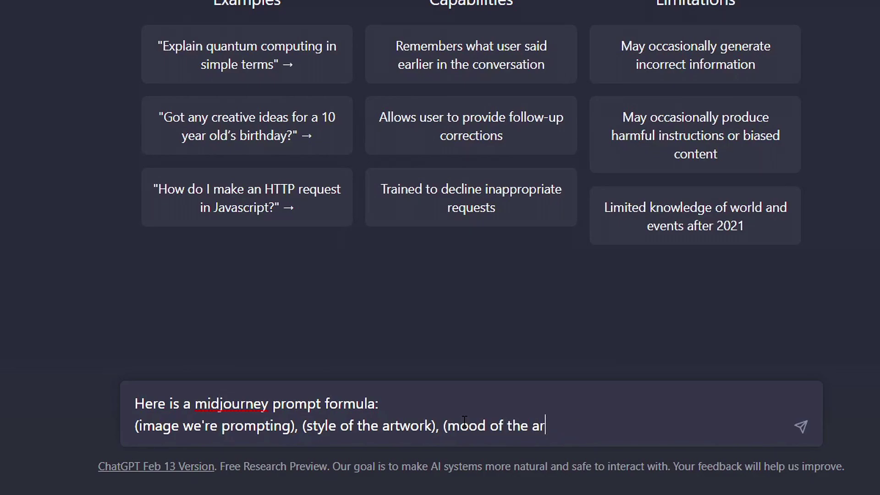
{"action": "type", "text": "twork), (lighting style of the artwork)"}
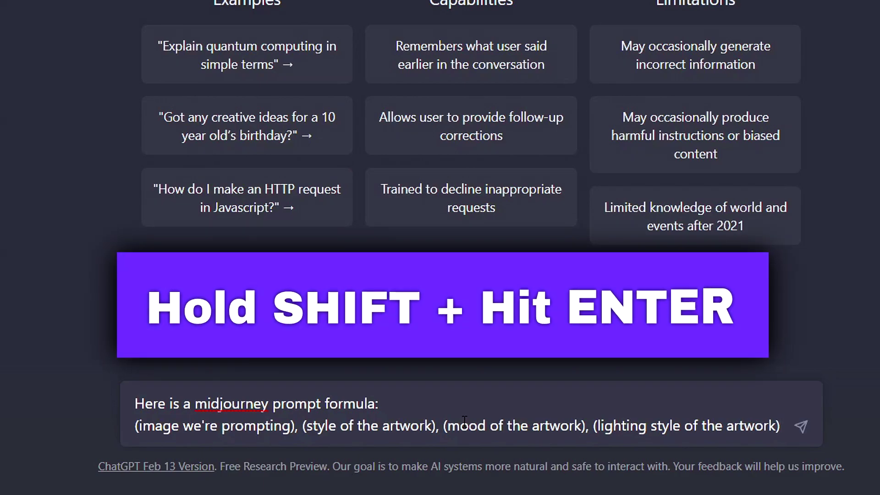
{"action": "key", "text": "shift+Return"}
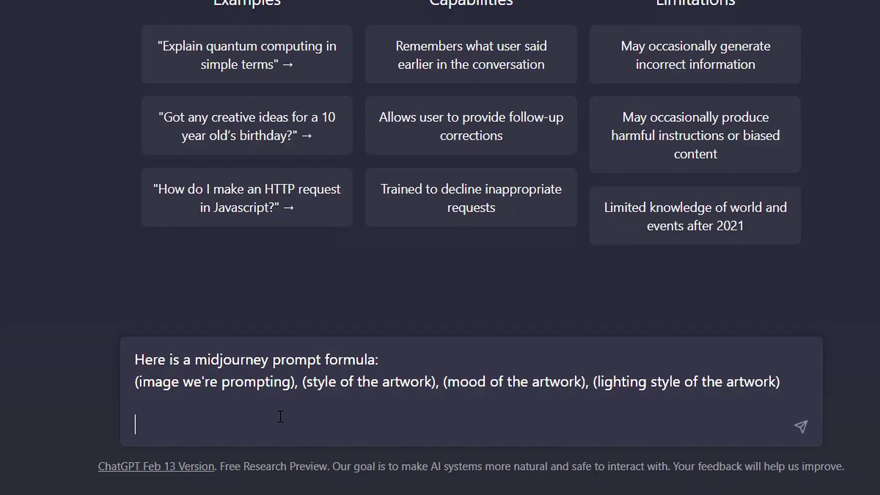
Add, after a blank line, the rule: Each prompt must always end with "T-shirt design graphic, vector, contour, white background"
{"action": "type", "text": "Each pro"}
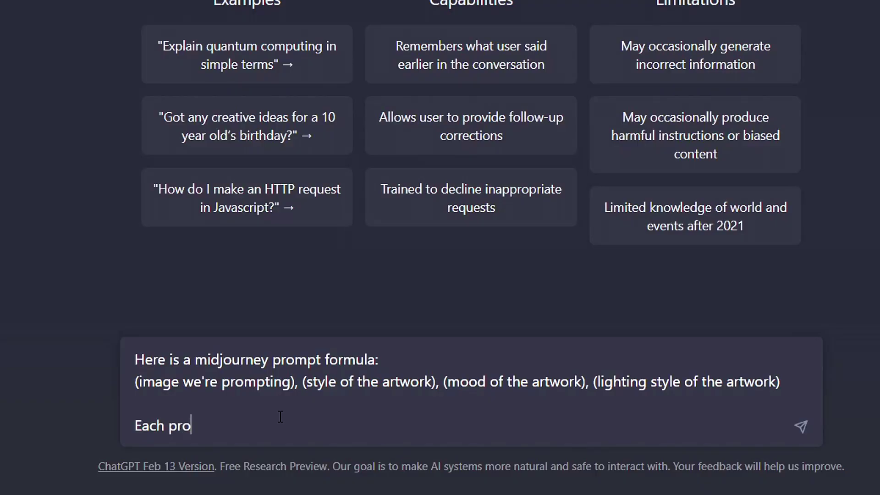
{"action": "type", "text": "mpt must always end"}
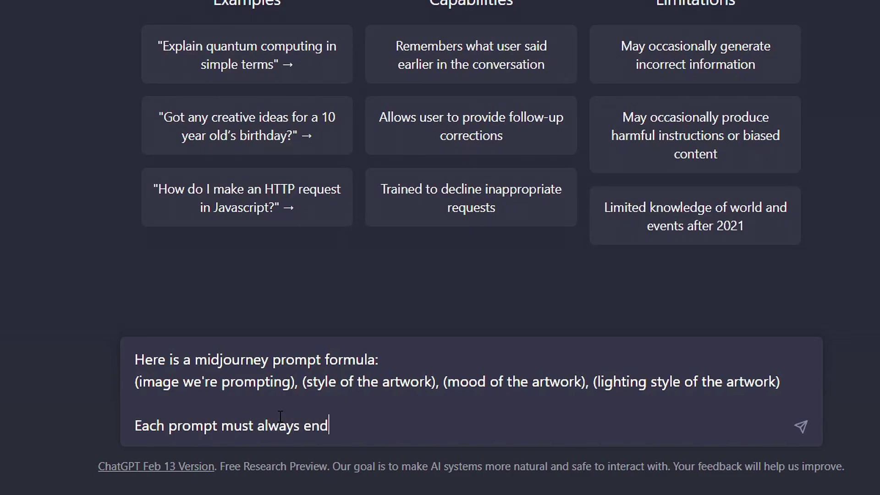
{"action": "type", "text": " with \"T-shirt design grtap"}
{"action": "key", "text": "BackSpace"}
{"action": "key", "text": "BackSpace"}
{"action": "key", "text": "BackSpace"}
{"action": "type", "text": "aphic, vector, contour,"}
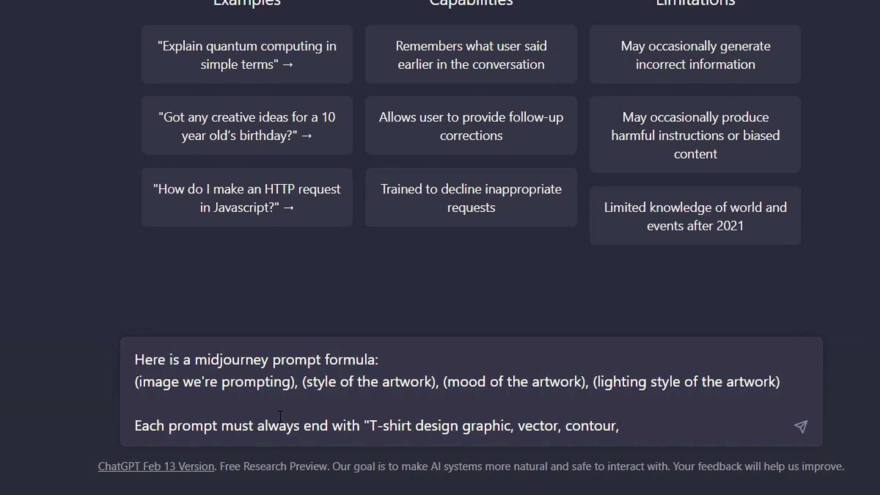
{"action": "type", "text": " white background"}
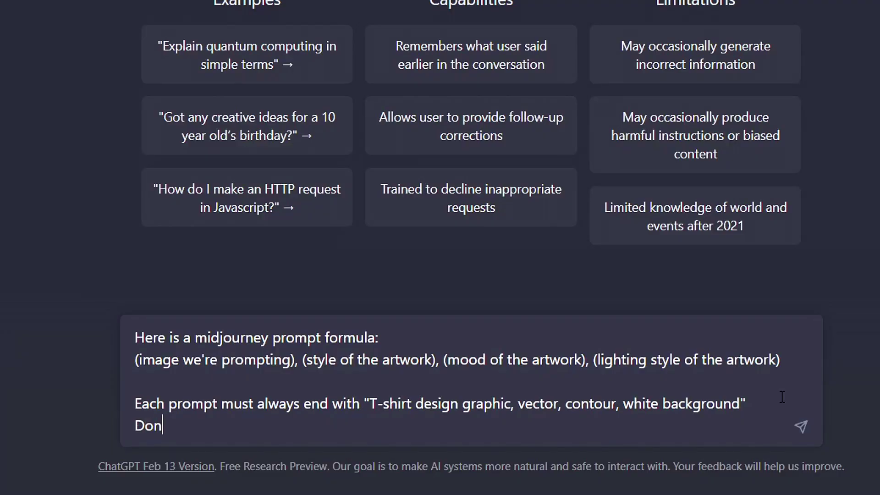
Add the rule "Don't reference any of the original Formula in the resulting Prompts" on its own line
{"action": "type", "text": "nce any of the original"}
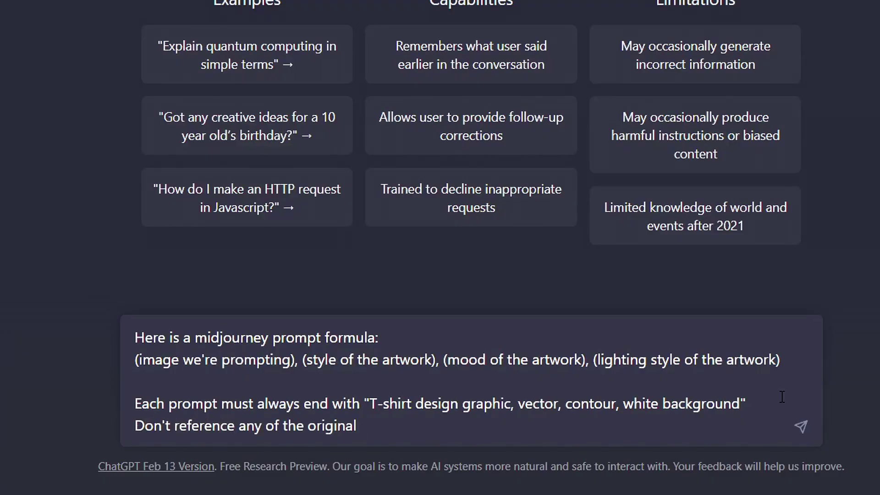
{"action": "type", "text": " Formula in the resulting Prompts"}
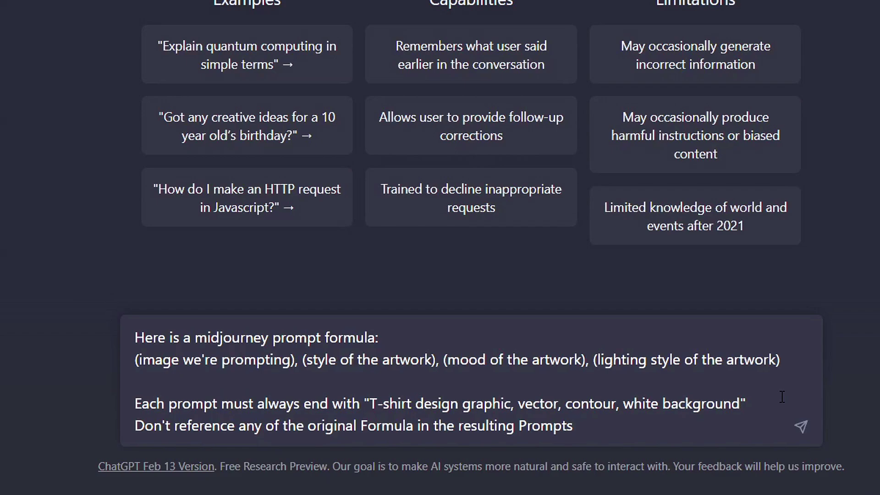
{"action": "left_click_drag", "start_coordinate": [139, 359], "coordinate": [437, 358]}
{"action": "left_click", "coordinate": [437, 357]}
Finish the message after a blank line with: Please respond with "yes" if you understand this formula, and send it
{"action": "left_click", "coordinate": [596, 427]}
{"action": "key", "text": "shift+Return"}
{"action": "key", "text": "shift+Return"}
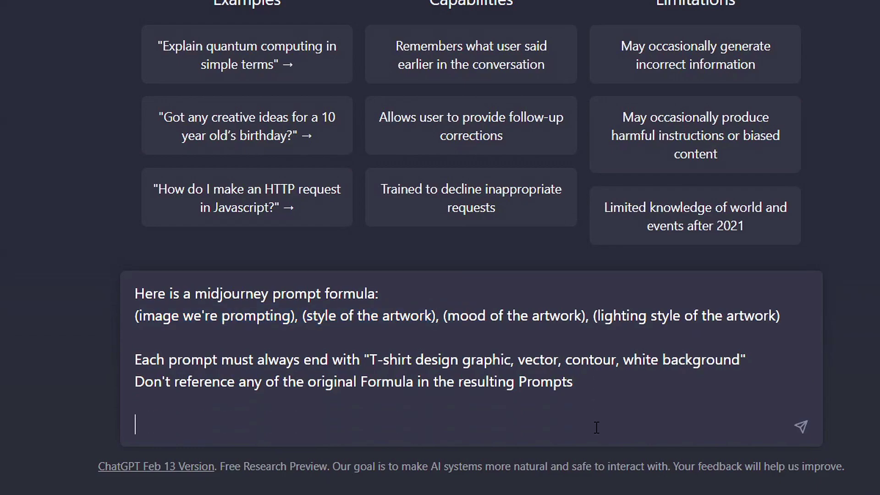
{"action": "type", "text": "Please re"}
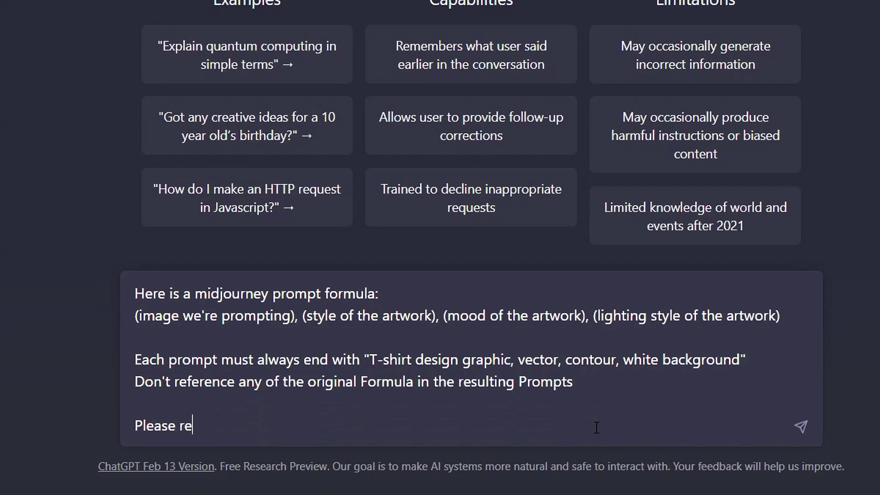
{"action": "type", "text": "spond with \""}
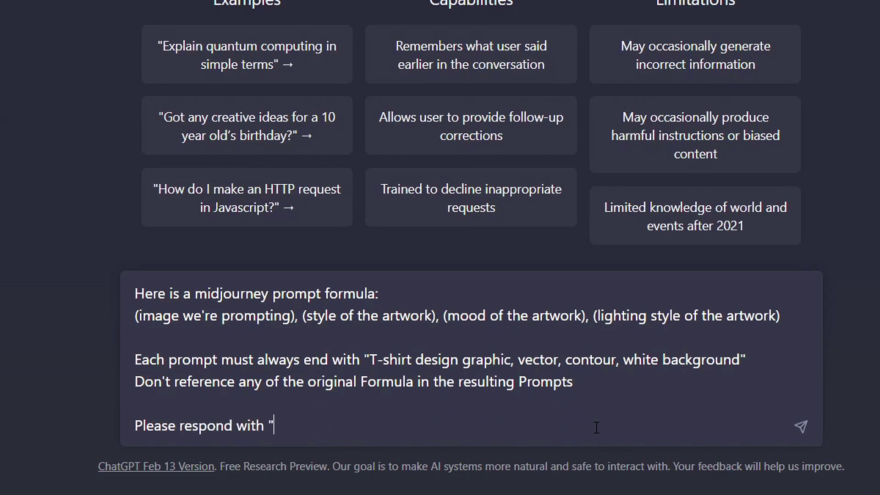
{"action": "type", "text": "yes\" if you understand this form"}
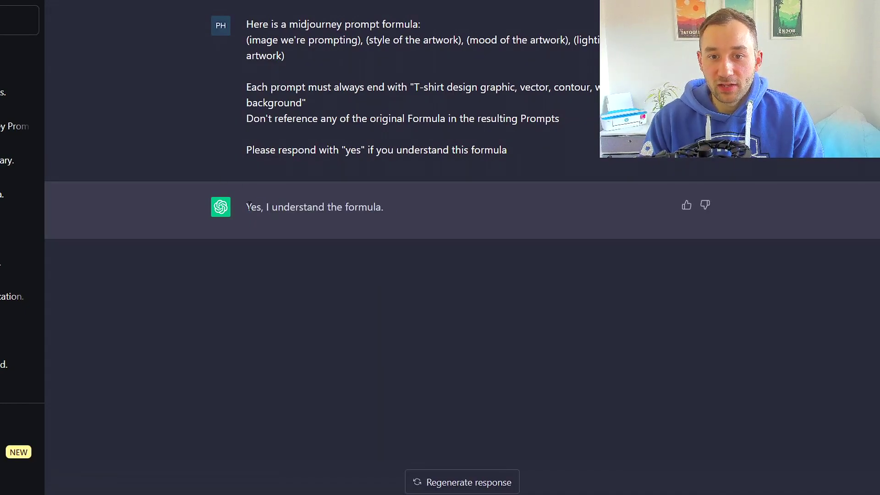
{"action": "left_click_drag", "start_coordinate": [248, 207], "coordinate": [383, 204]}
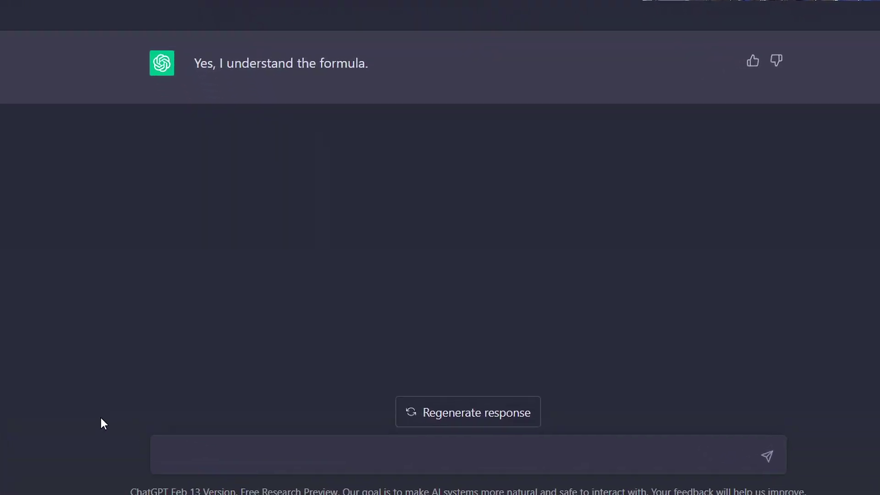
Send the request "Write 3 midjourney prompts for a dog holding an american flag"
{"action": "type", "text": "Write 3 midjourne"}
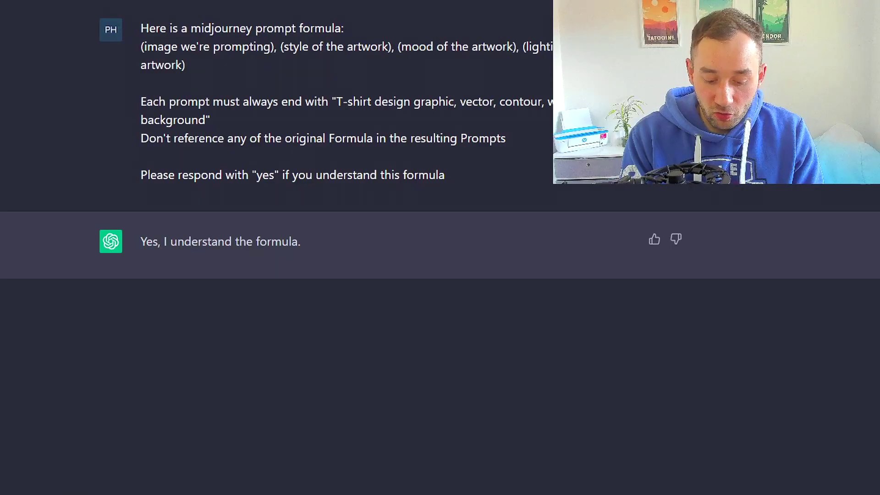
{"action": "type", "text": "g holding an am"}
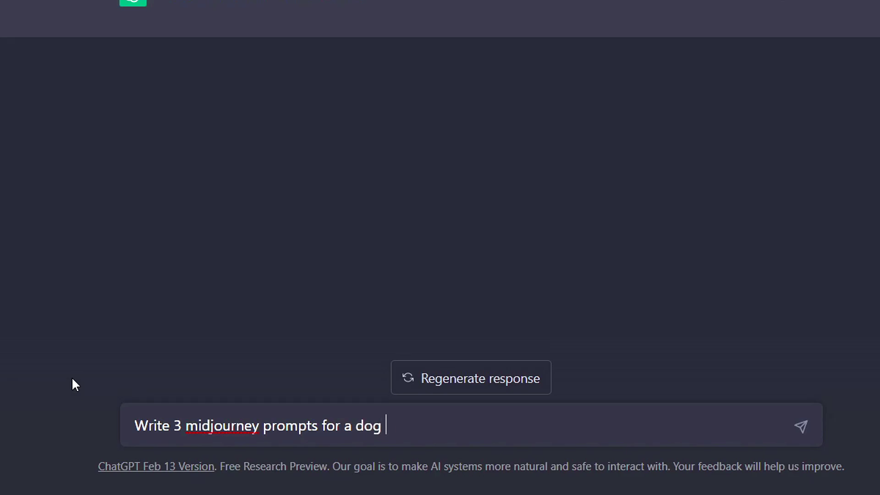
{"action": "type", "text": "an flag"}
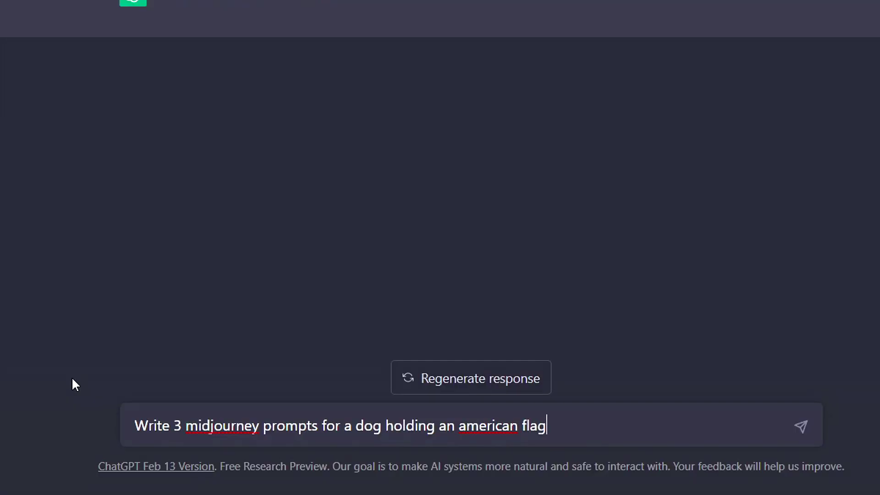
{"action": "left_click_drag", "start_coordinate": [346, 422], "coordinate": [629, 410]}
{"action": "left_click", "coordinate": [622, 420]}
{"action": "key", "text": "Return"}
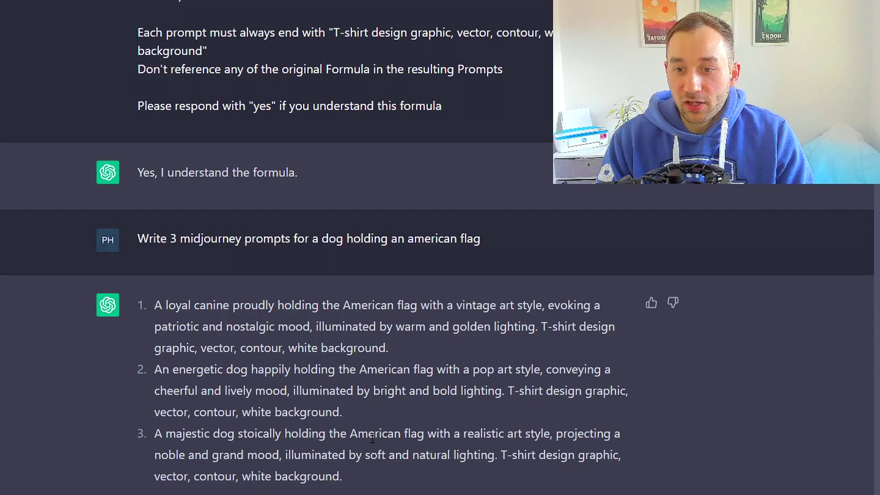
Read through the three generated dog prompts, checking their wording and closing phrase
{"action": "left_click_drag", "start_coordinate": [413, 278], "coordinate": [188, 116]}
{"action": "left_click_drag", "start_coordinate": [157, 345], "coordinate": [155, 305]}
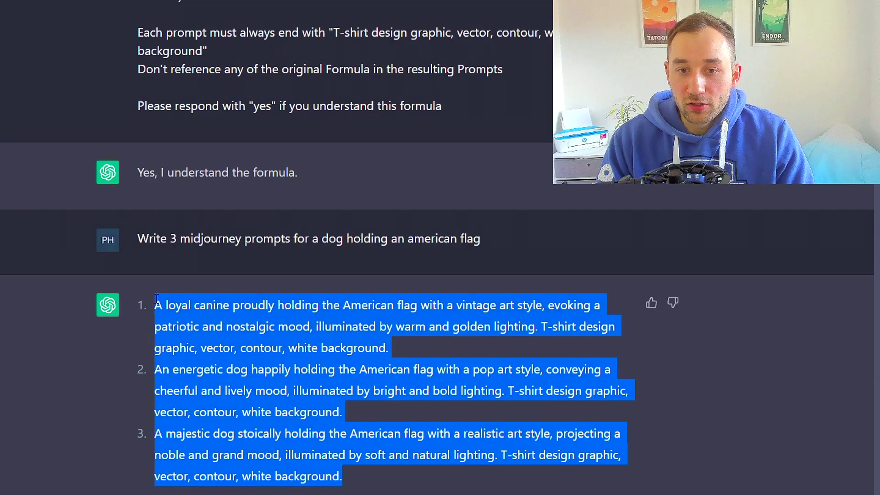
{"action": "left_click", "coordinate": [375, 349]}
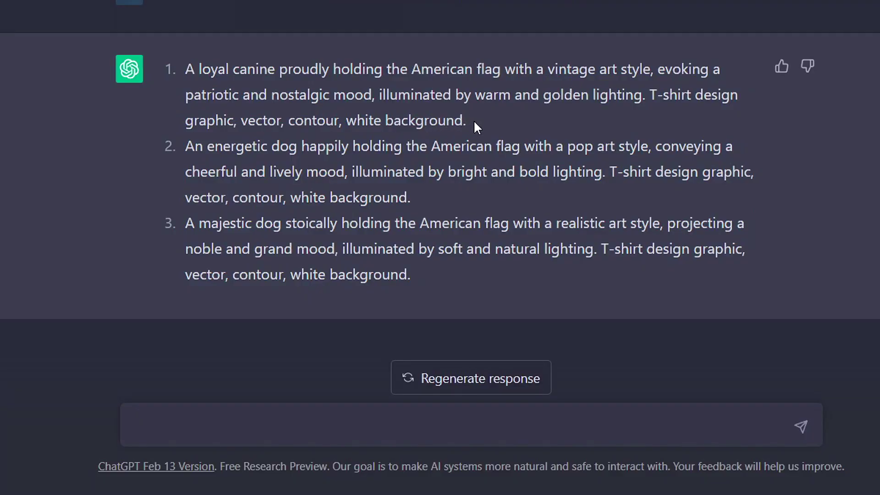
{"action": "left_click_drag", "start_coordinate": [634, 95], "coordinate": [640, 92]}
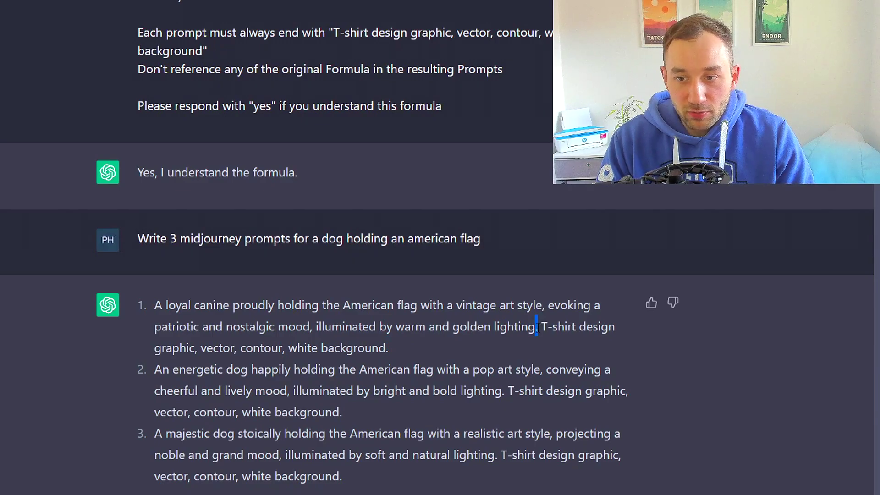
{"action": "left_click", "coordinate": [577, 123]}
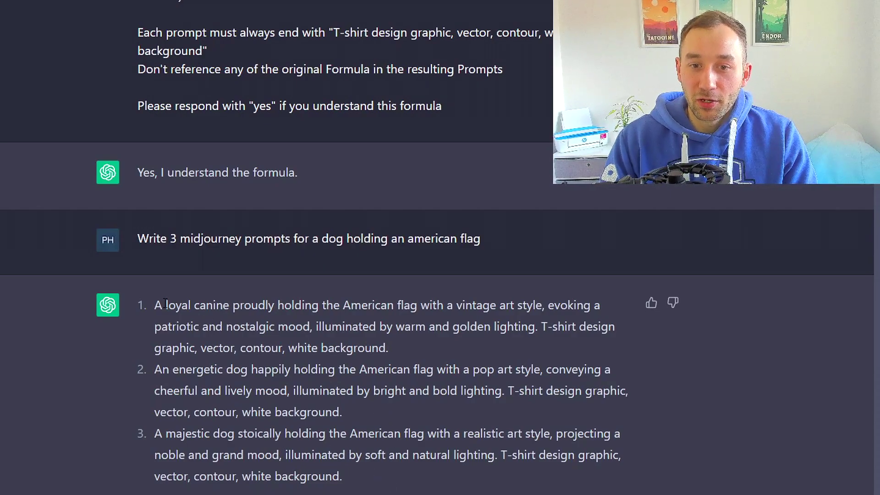
Copy the first generated prompt, the vintage-style loyal canine, and submit it to the Midjourney Bot in Discord with /imagine
{"action": "left_click_drag", "start_coordinate": [153, 302], "coordinate": [386, 355]}
{"action": "key", "text": "ctrl+c"}
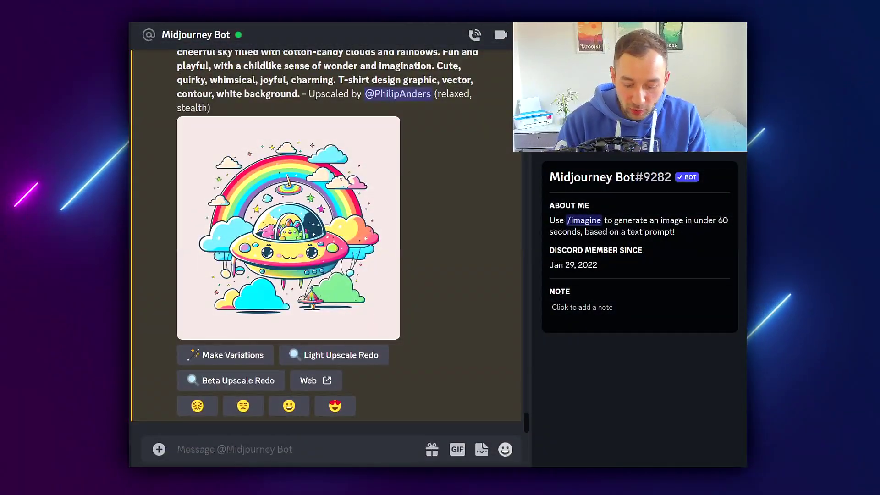
{"action": "type", "text": "/"}
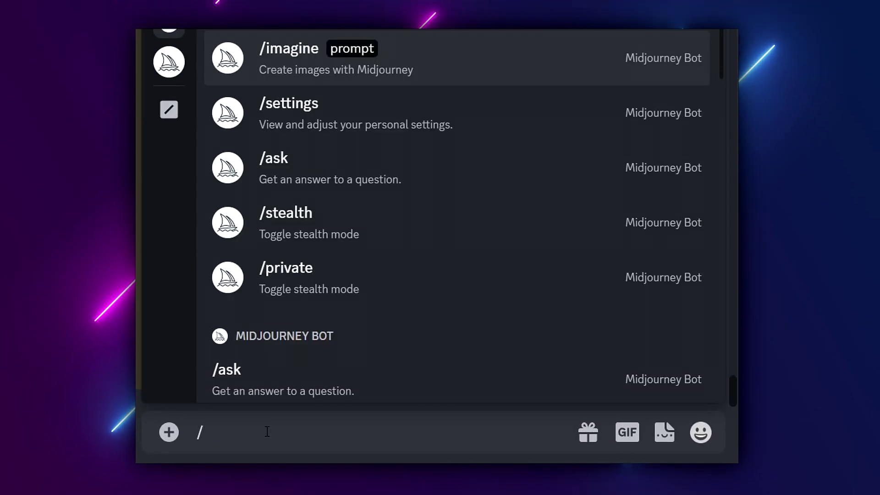
{"action": "key", "text": "Return"}
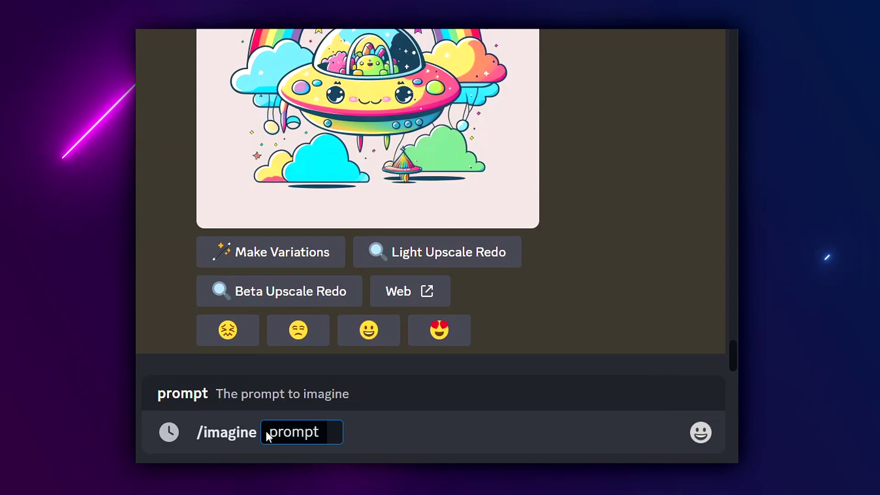
{"action": "key", "text": "ctrl+v"}
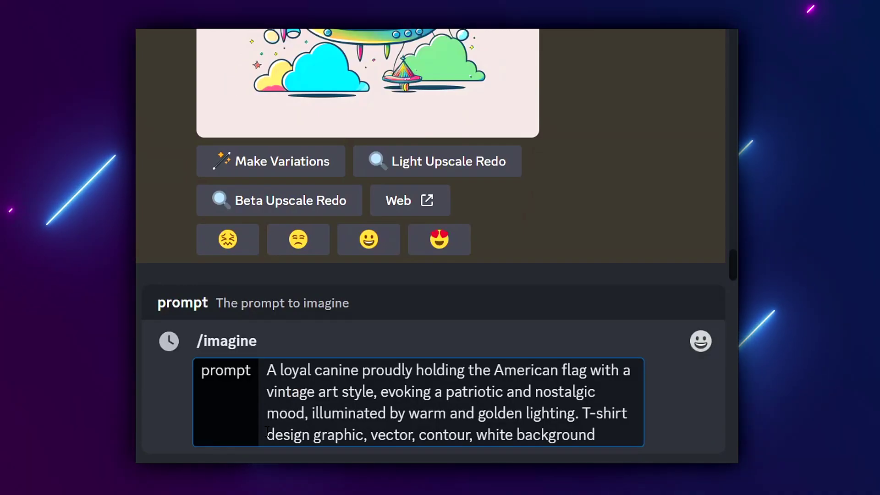
{"action": "key", "text": "Return"}
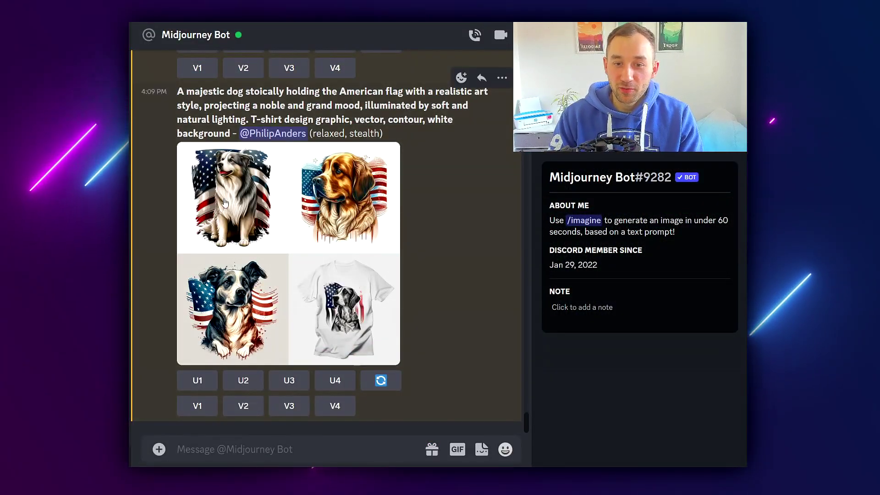
Examine the image grids generated for the realistic and pop art dog prompts, enlarging the realistic one
{"action": "left_click", "coordinate": [241, 216]}
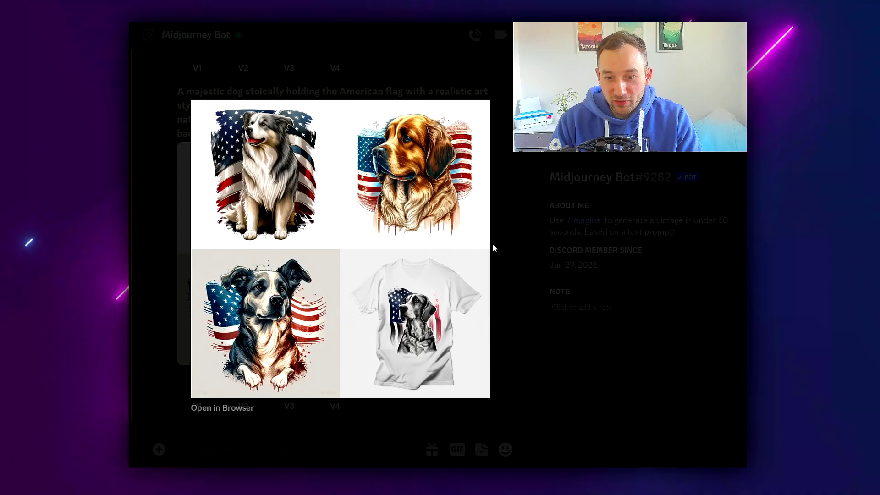
{"action": "left_click", "coordinate": [525, 256]}
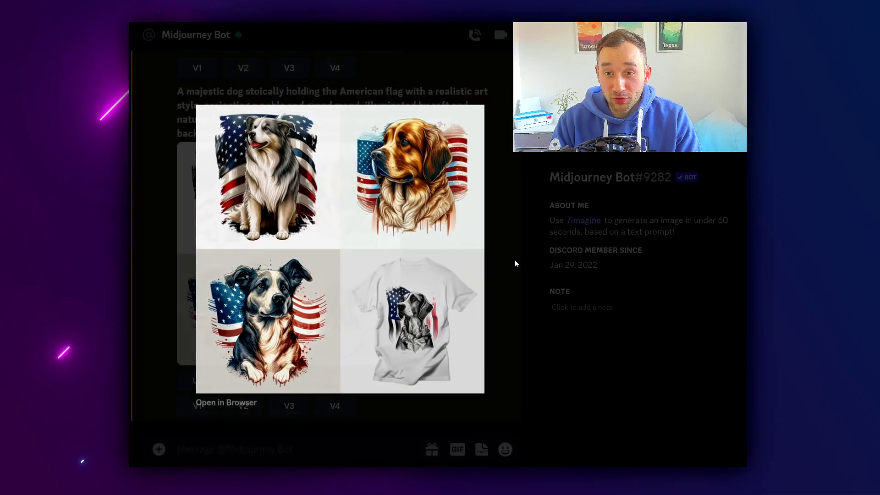
{"action": "scroll", "coordinate": [339, 270], "scroll_direction": "up", "scroll_amount": 5}
{"action": "scroll", "coordinate": [343, 275], "scroll_direction": "up", "scroll_amount": 3}
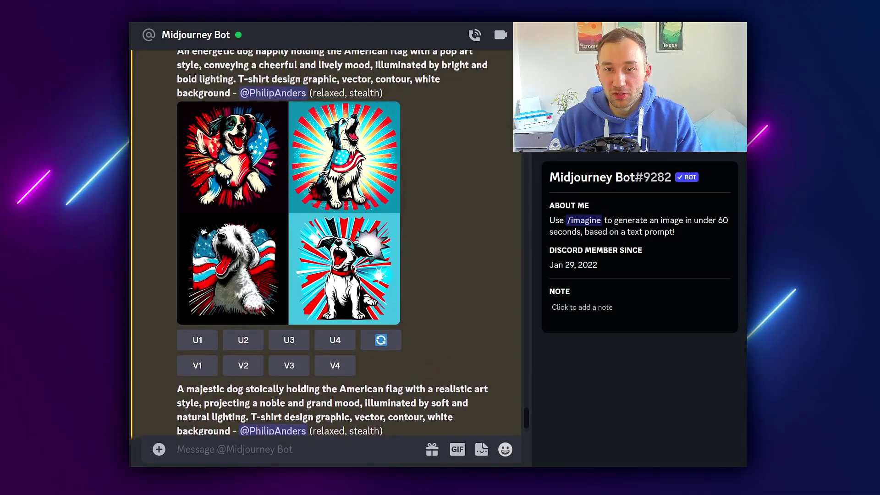
{"action": "scroll", "coordinate": [326, 251], "scroll_direction": "up", "scroll_amount": 2}
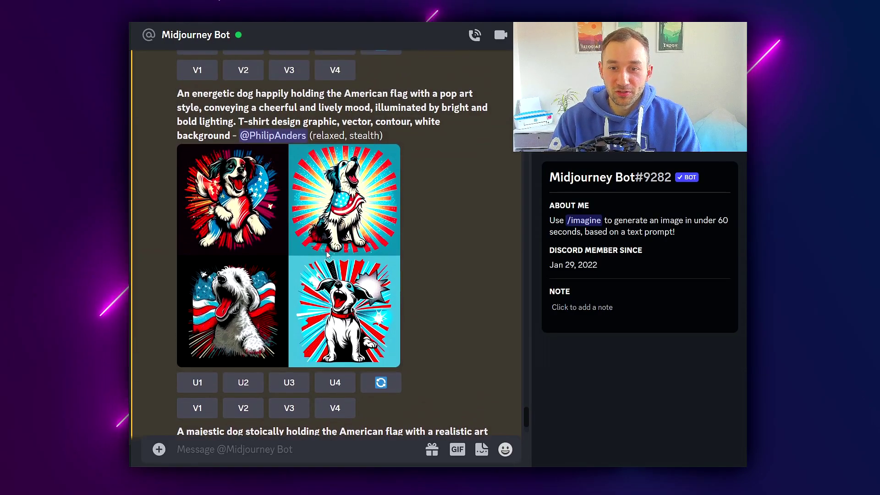
Examine the enlarged image grids for the pop art dog and the vintage-style loyal canine prompts
{"action": "left_click", "coordinate": [313, 236]}
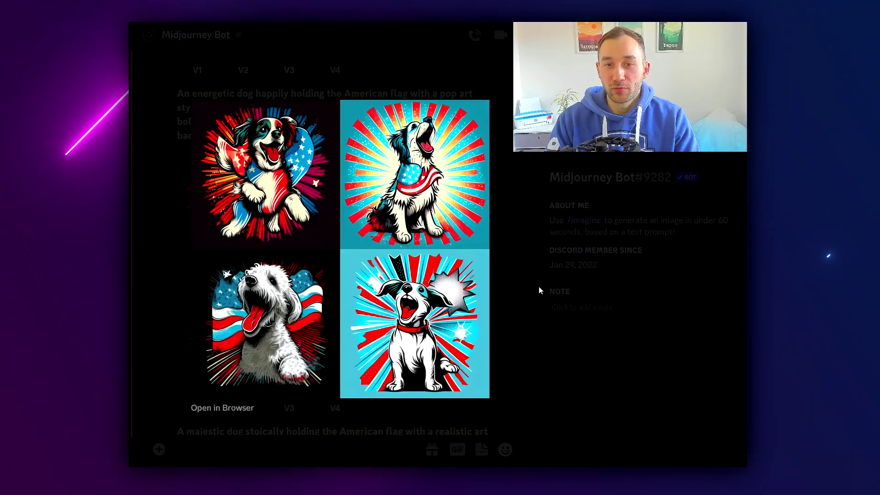
{"action": "left_click", "coordinate": [538, 290]}
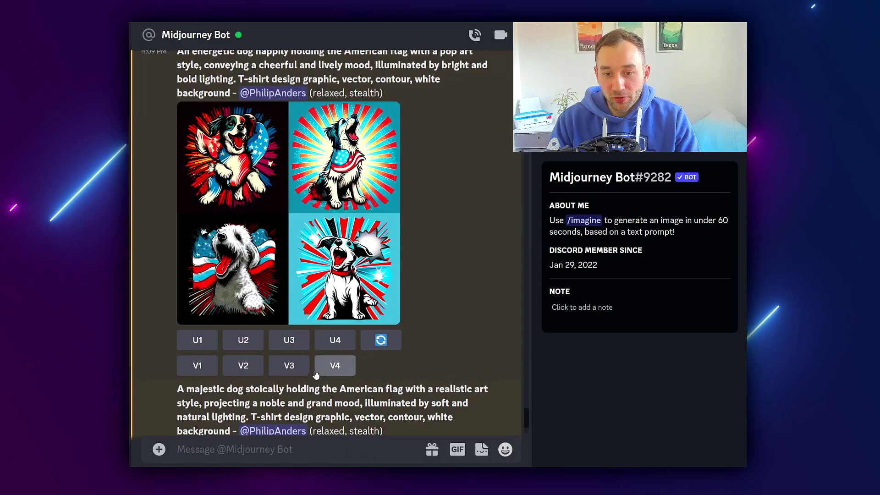
{"action": "scroll", "coordinate": [330, 376], "scroll_direction": "up", "scroll_amount": 5}
{"action": "scroll", "coordinate": [348, 343], "scroll_direction": "up", "scroll_amount": 3}
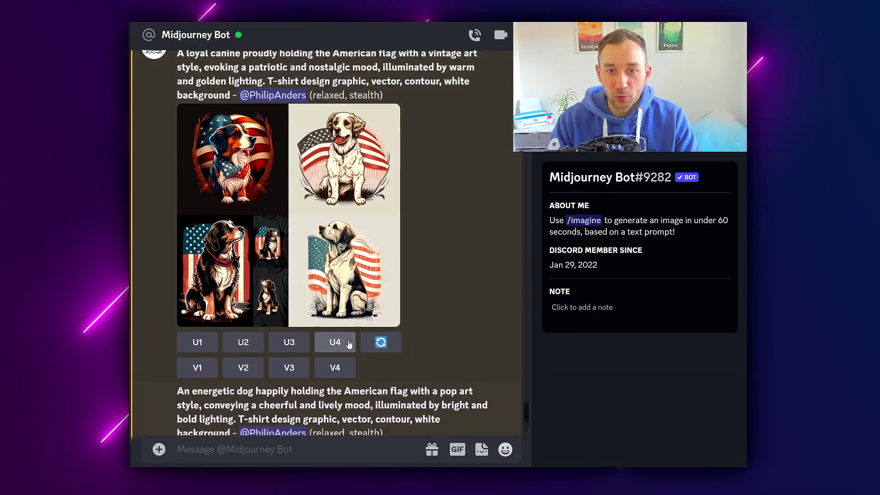
{"action": "scroll", "coordinate": [356, 343], "scroll_direction": "up", "scroll_amount": 1}
{"action": "left_click", "coordinate": [268, 307]}
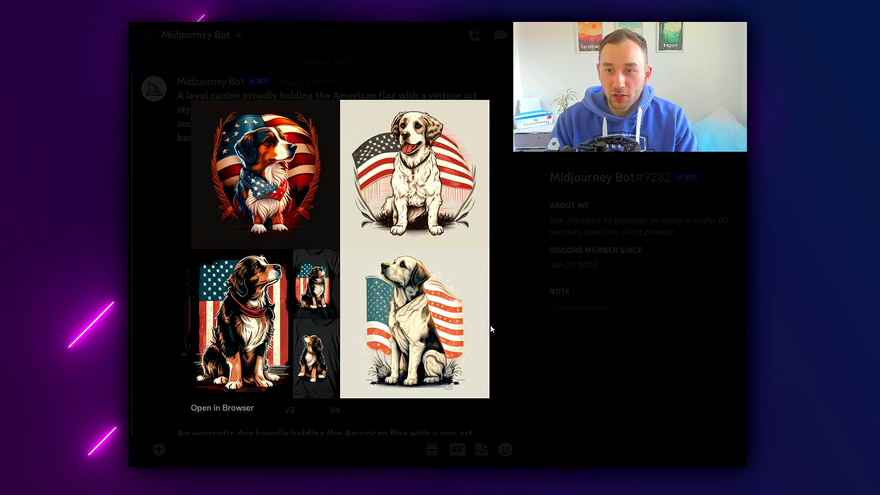
{"action": "left_click", "coordinate": [522, 340]}
Inspect the realistic majestic dog grid at full size and compare it with the vintage-style grid
{"action": "scroll", "coordinate": [390, 336], "scroll_direction": "down", "scroll_amount": 5}
{"action": "scroll", "coordinate": [390, 336], "scroll_direction": "down", "scroll_amount": 1}
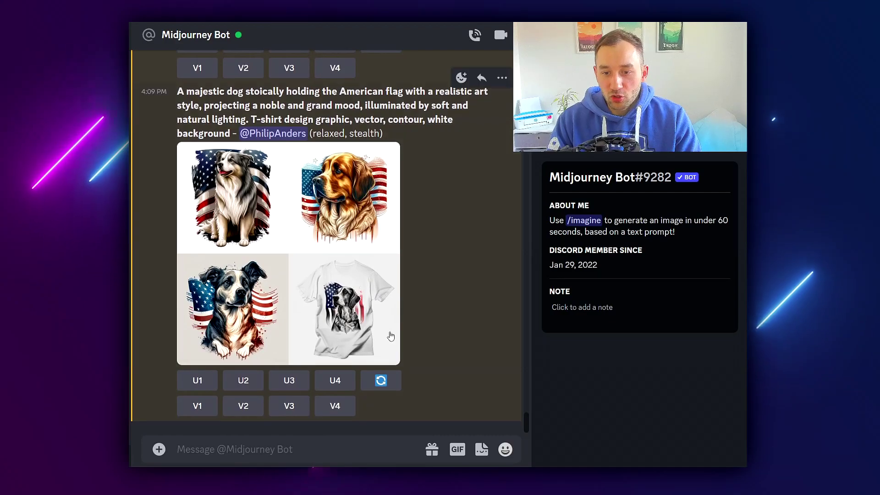
{"action": "left_click", "coordinate": [363, 316]}
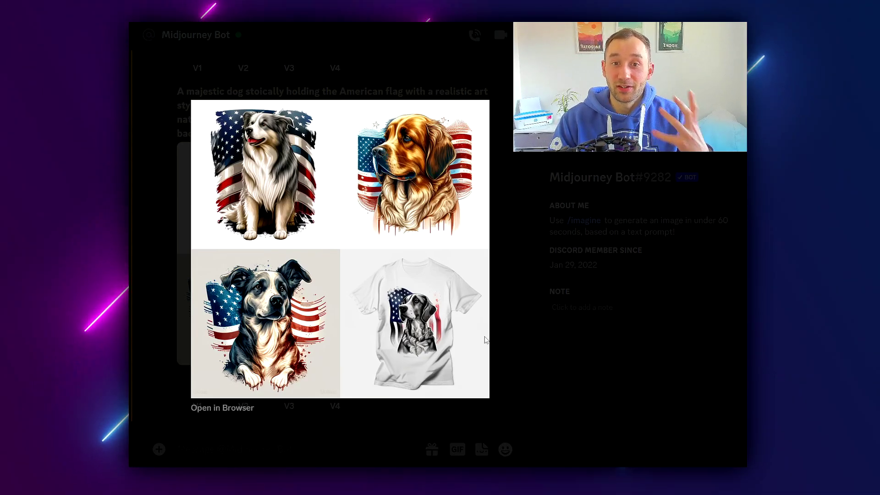
{"action": "left_click", "coordinate": [495, 311]}
{"action": "scroll", "coordinate": [461, 317], "scroll_direction": "up", "scroll_amount": 5}
{"action": "scroll", "coordinate": [464, 330], "scroll_direction": "up", "scroll_amount": 10}
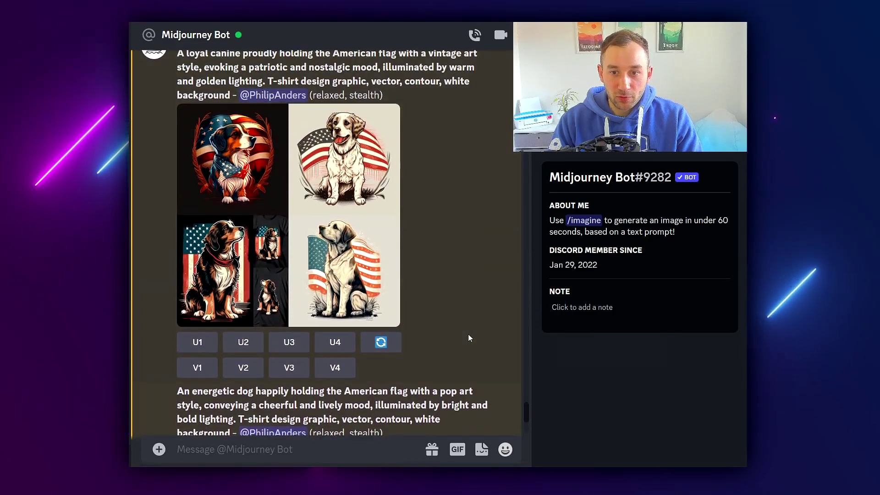
{"action": "scroll", "coordinate": [468, 335], "scroll_direction": "down", "scroll_amount": 2}
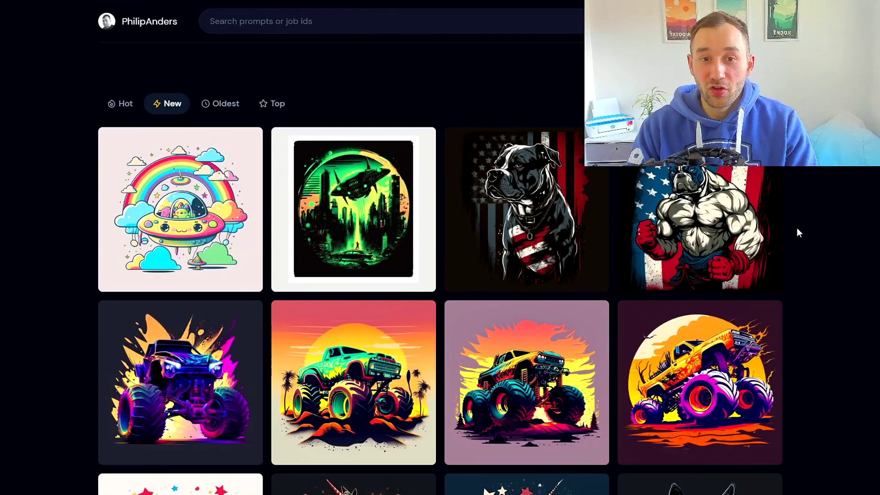
Browse the Midjourney web gallery of upscaled designs and view the UFO and spaceship artworks at full size
{"action": "scroll", "coordinate": [832, 236], "scroll_direction": "down", "scroll_amount": 2}
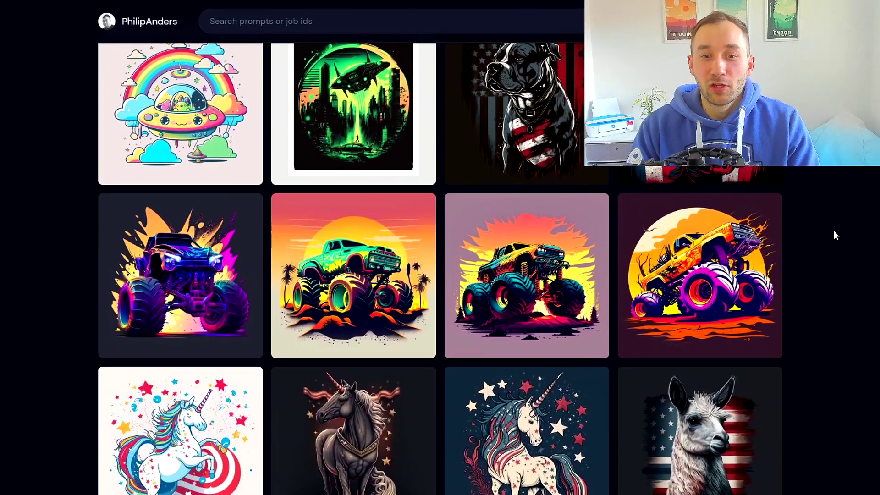
{"action": "scroll", "coordinate": [831, 234], "scroll_direction": "down", "scroll_amount": 1}
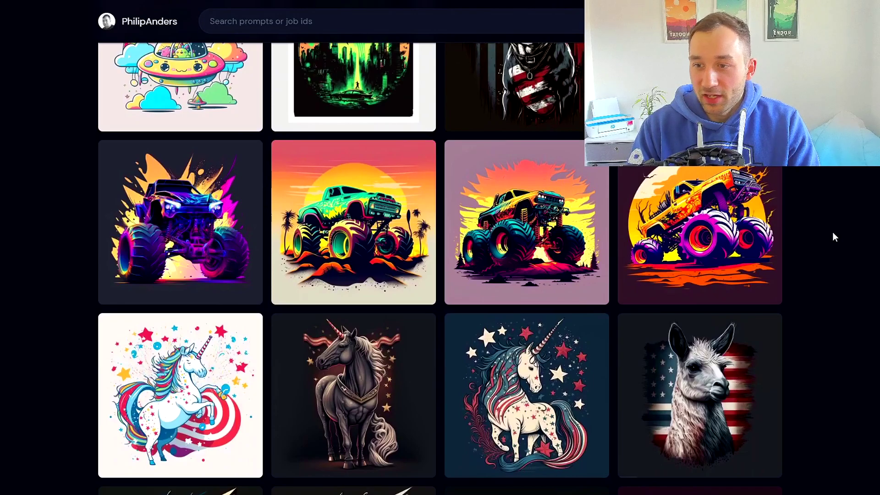
{"action": "scroll", "coordinate": [827, 229], "scroll_direction": "up", "scroll_amount": 2}
{"action": "scroll", "coordinate": [823, 228], "scroll_direction": "down", "scroll_amount": 6}
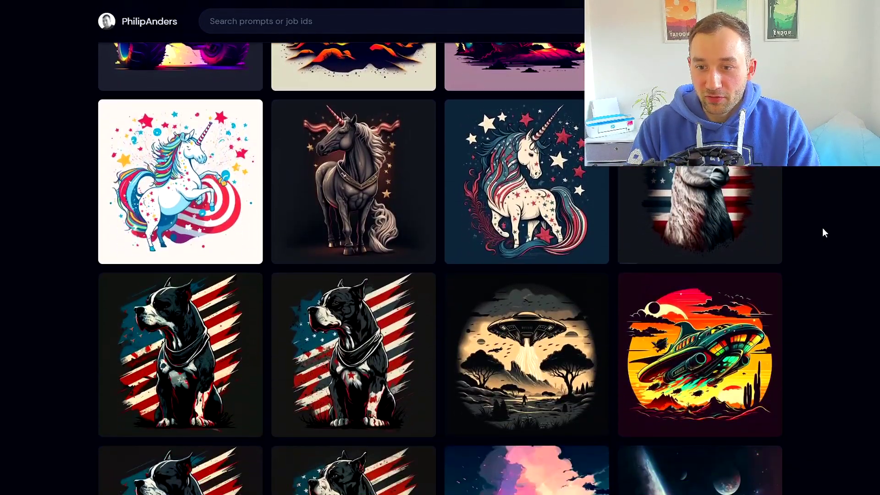
{"action": "left_click", "coordinate": [530, 324]}
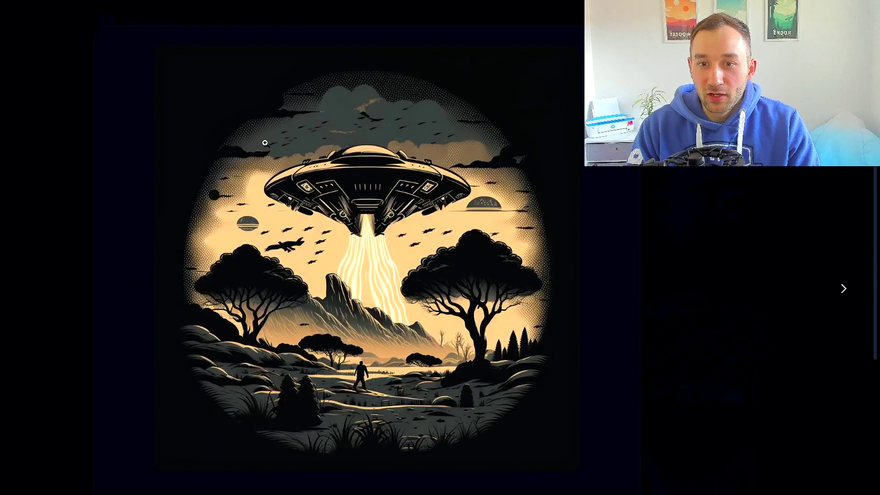
{"action": "left_click", "coordinate": [784, 204]}
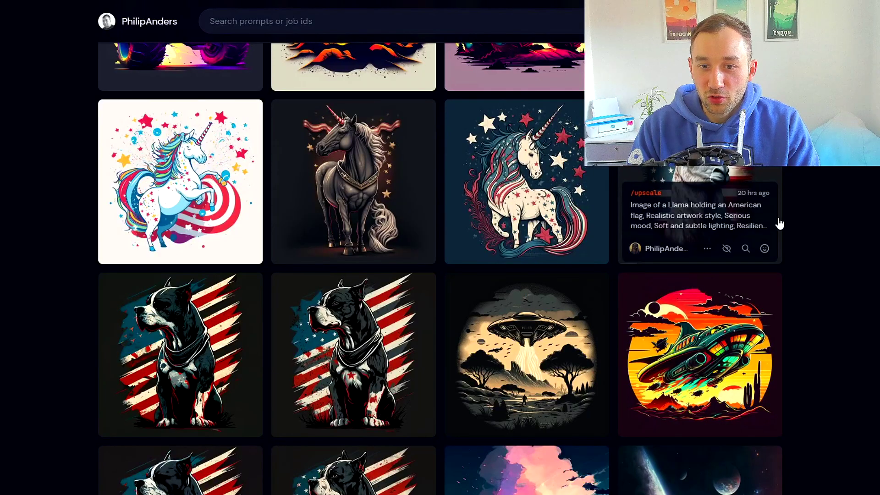
{"action": "left_click", "coordinate": [688, 325]}
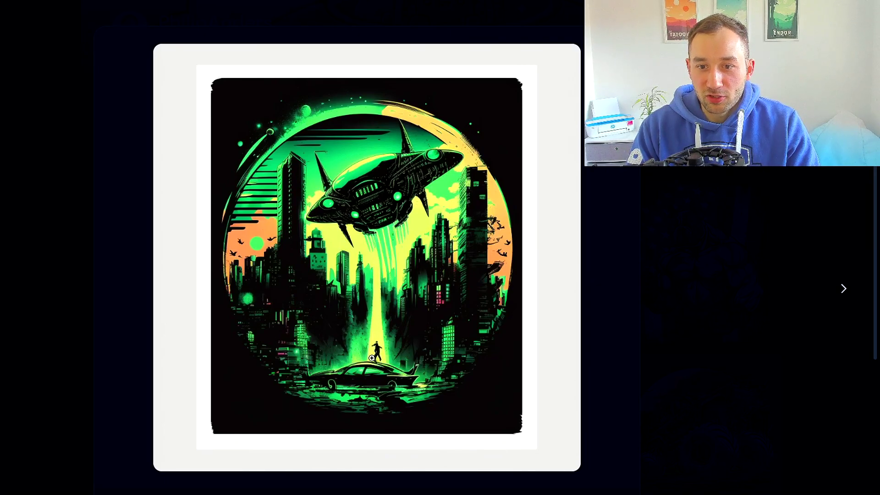
{"action": "left_click", "coordinate": [680, 322]}
View the muscular dog with red gloves and American flag design at full size
{"action": "scroll", "coordinate": [676, 345], "scroll_direction": "down", "scroll_amount": 5}
{"action": "scroll", "coordinate": [676, 345], "scroll_direction": "up", "scroll_amount": 5}
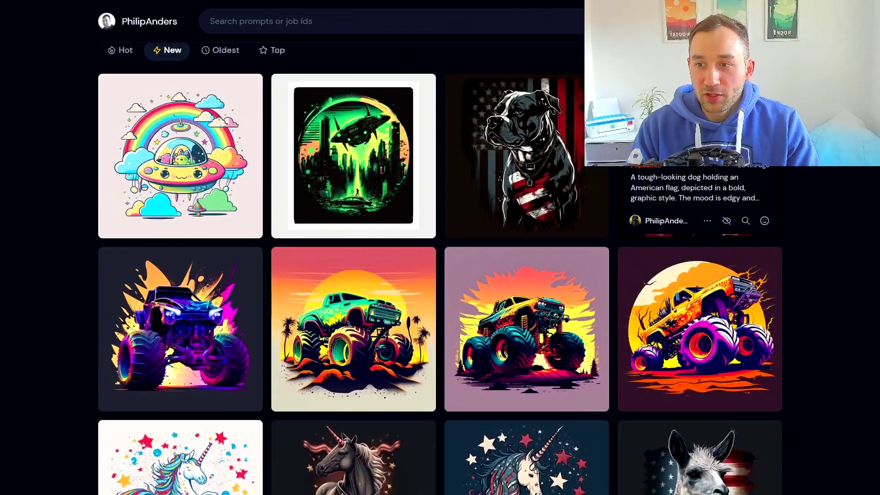
{"action": "left_click", "coordinate": [700, 138]}
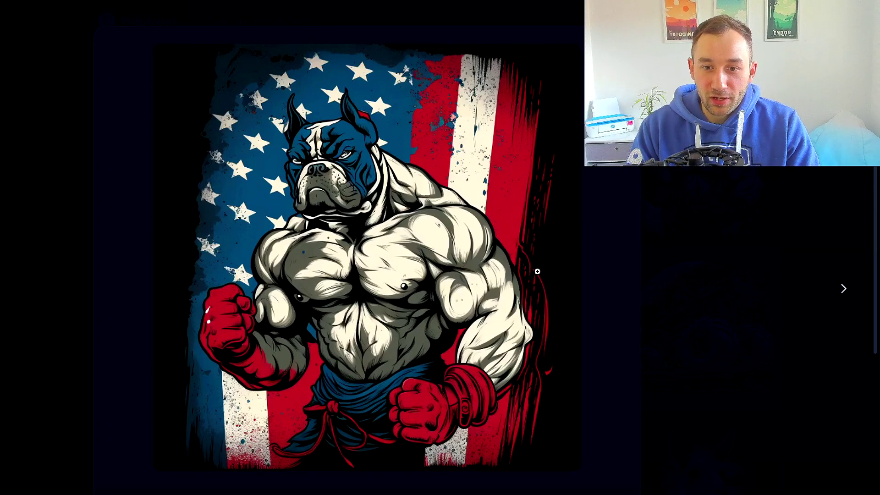
{"action": "left_click", "coordinate": [730, 173]}
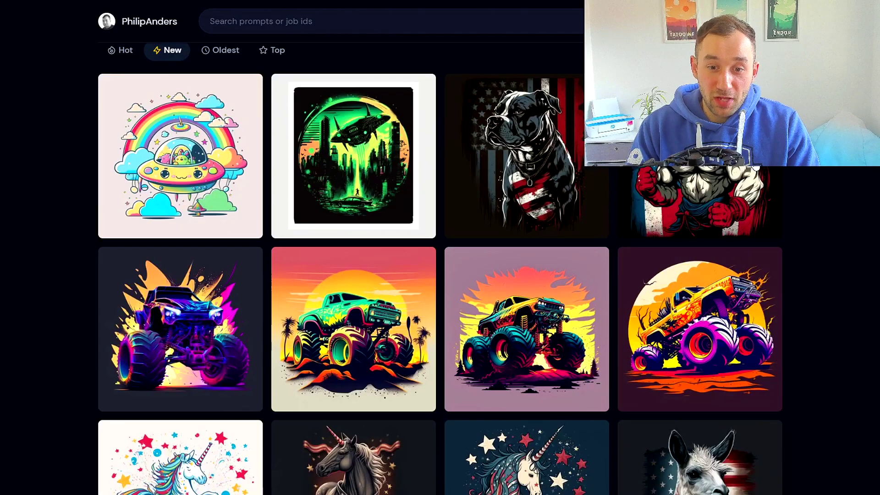
Look further down the gallery and examine the enlarged blue and red monkey holding an American flag
{"action": "scroll", "coordinate": [609, 271], "scroll_direction": "down", "scroll_amount": 5}
{"action": "scroll", "coordinate": [542, 279], "scroll_direction": "down", "scroll_amount": 7}
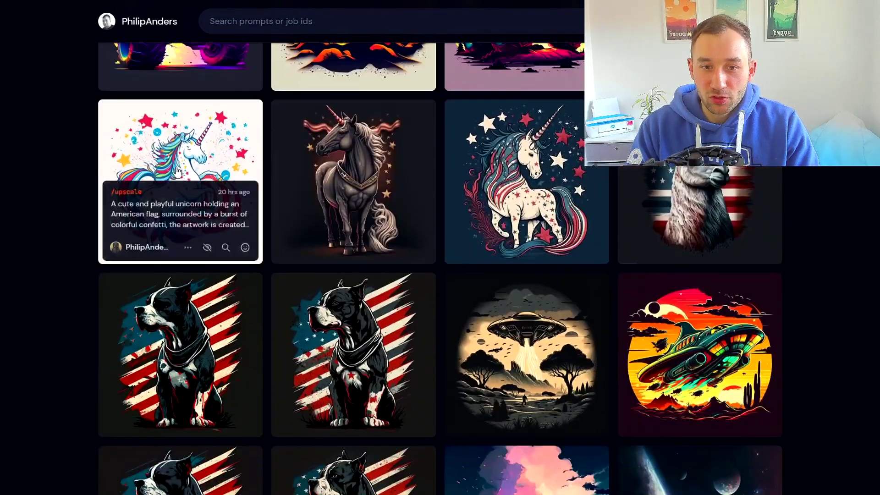
{"action": "scroll", "coordinate": [818, 320], "scroll_direction": "down", "scroll_amount": 5}
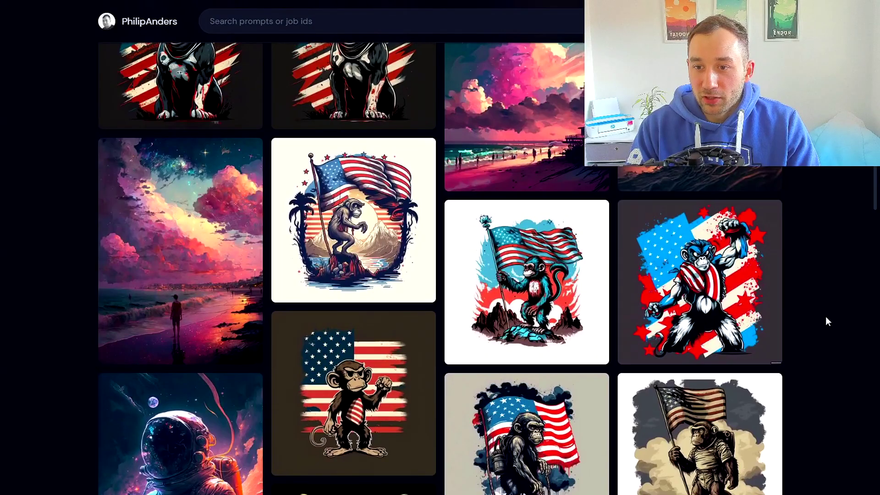
{"action": "left_click", "coordinate": [544, 245]}
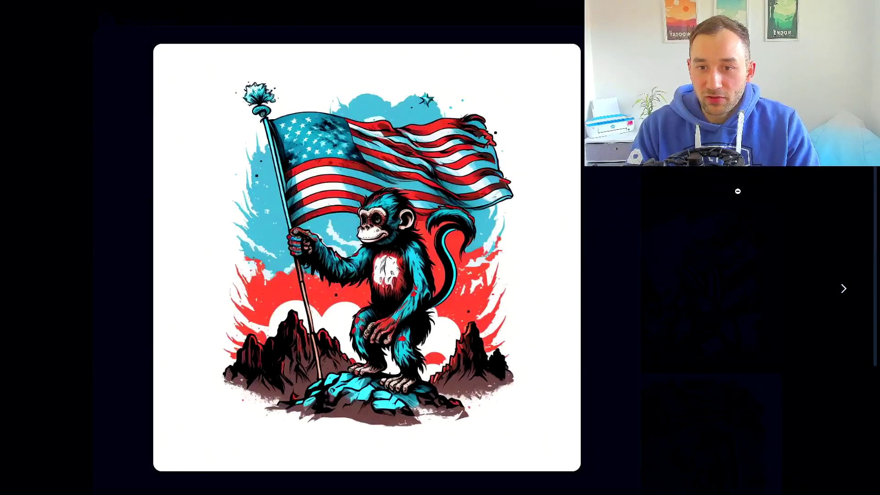
{"action": "left_click", "coordinate": [738, 191]}
Review the cats wearing sunglasses, enlarging the one with blue fur highlights, and look over the remaining designs
{"action": "scroll", "coordinate": [757, 344], "scroll_direction": "down", "scroll_amount": 3}
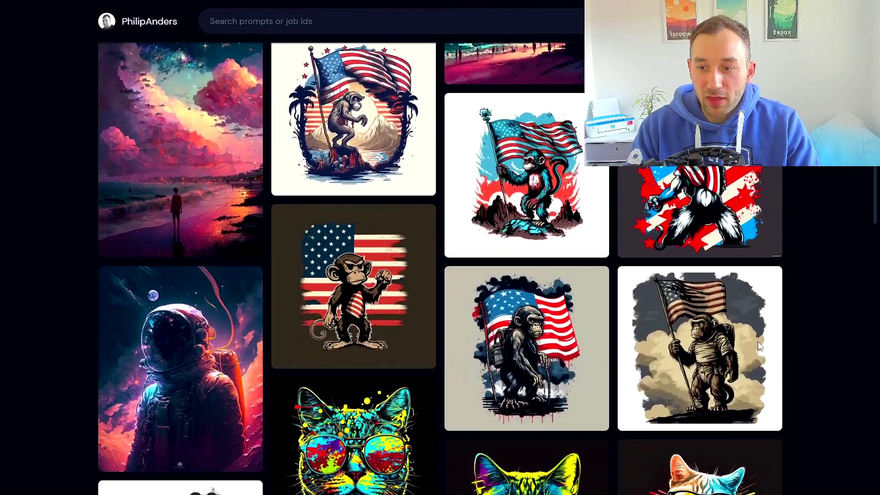
{"action": "scroll", "coordinate": [760, 346], "scroll_direction": "down", "scroll_amount": 7}
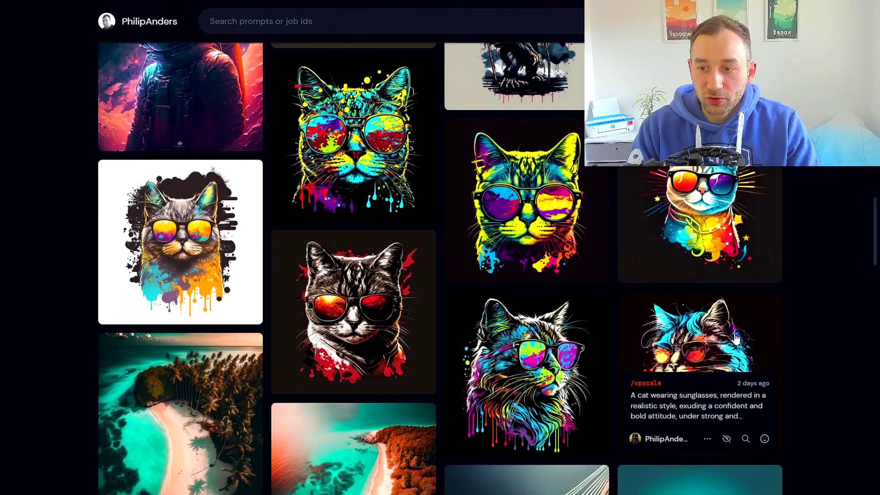
{"action": "left_click", "coordinate": [735, 336]}
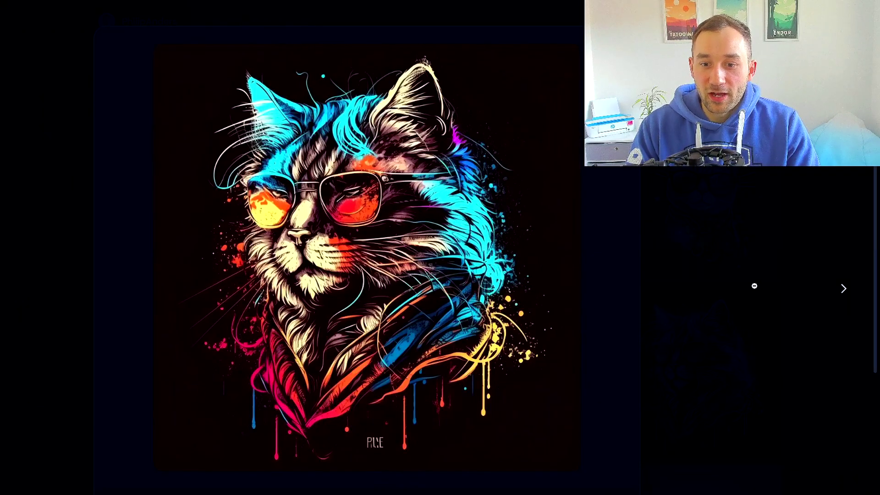
{"action": "left_click", "coordinate": [754, 286]}
{"action": "scroll", "coordinate": [754, 289], "scroll_direction": "down", "scroll_amount": 10}
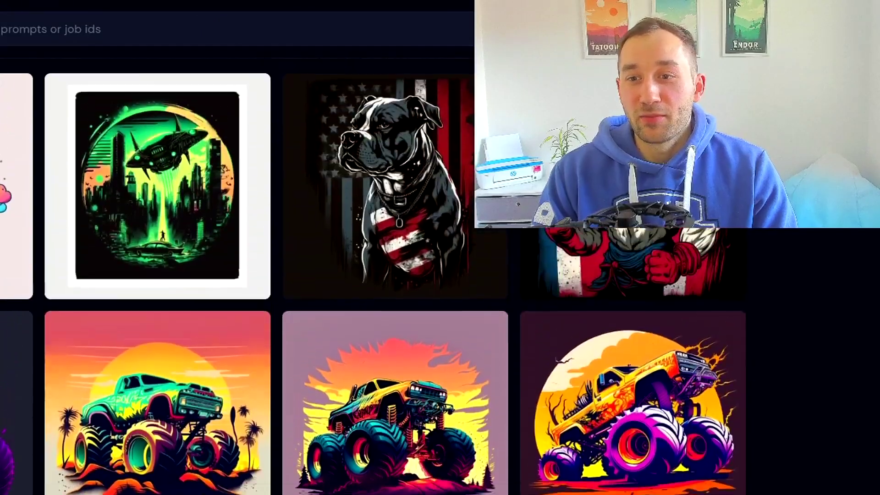
{"action": "scroll", "coordinate": [374, 275], "scroll_direction": "up", "scroll_amount": 2}
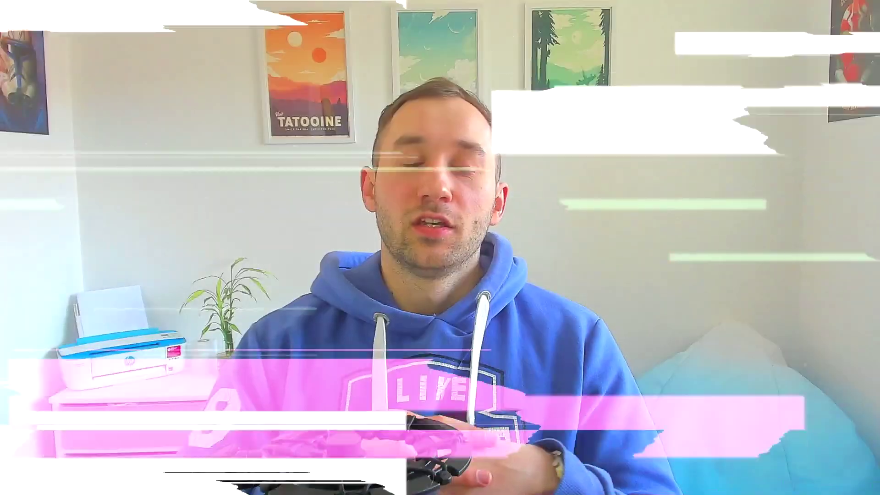